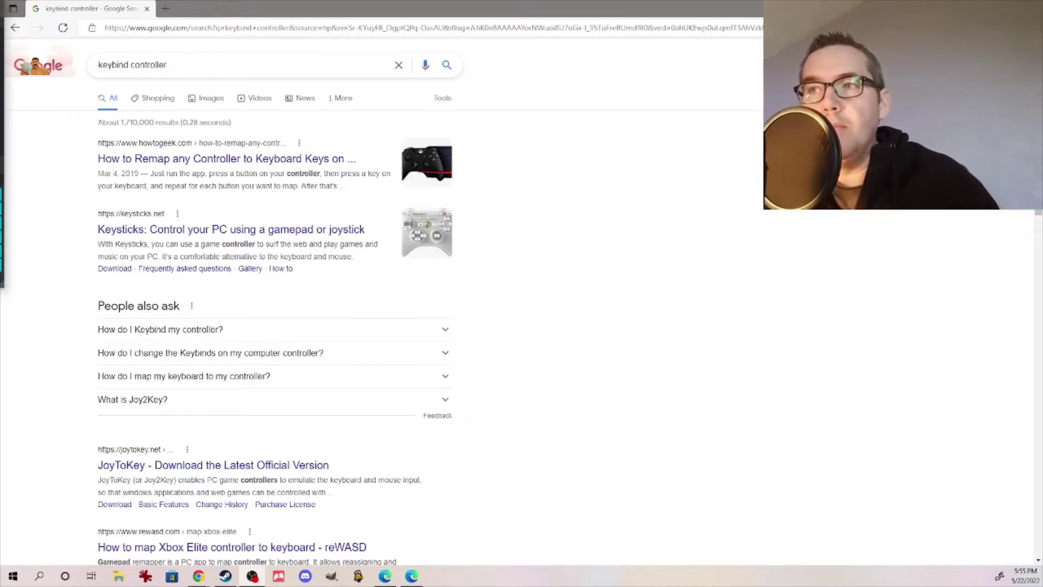
- Replace the old Google query with 'joytokey' and run the search
triple_click(131, 65)
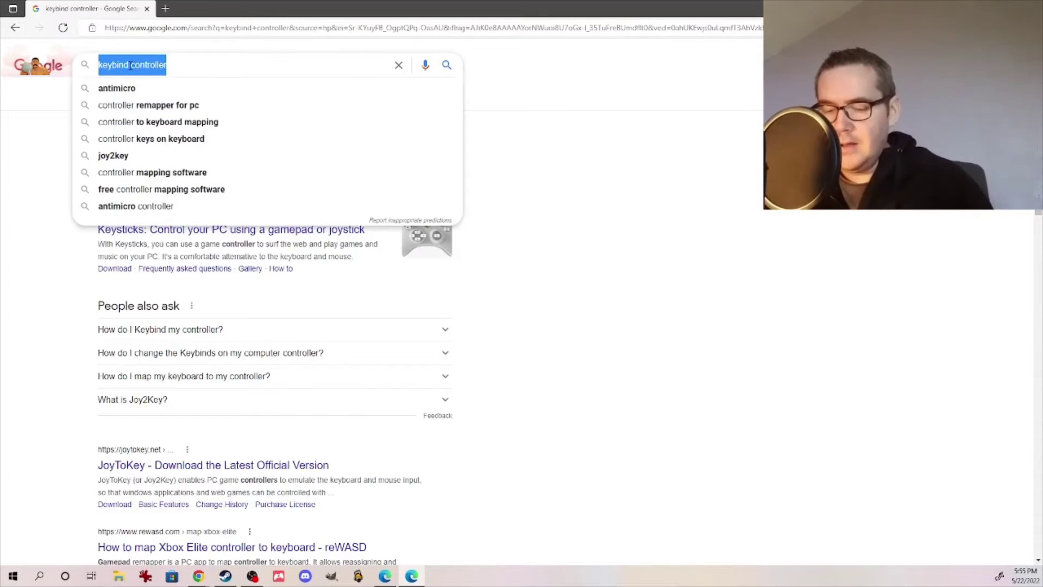
text(joytok)
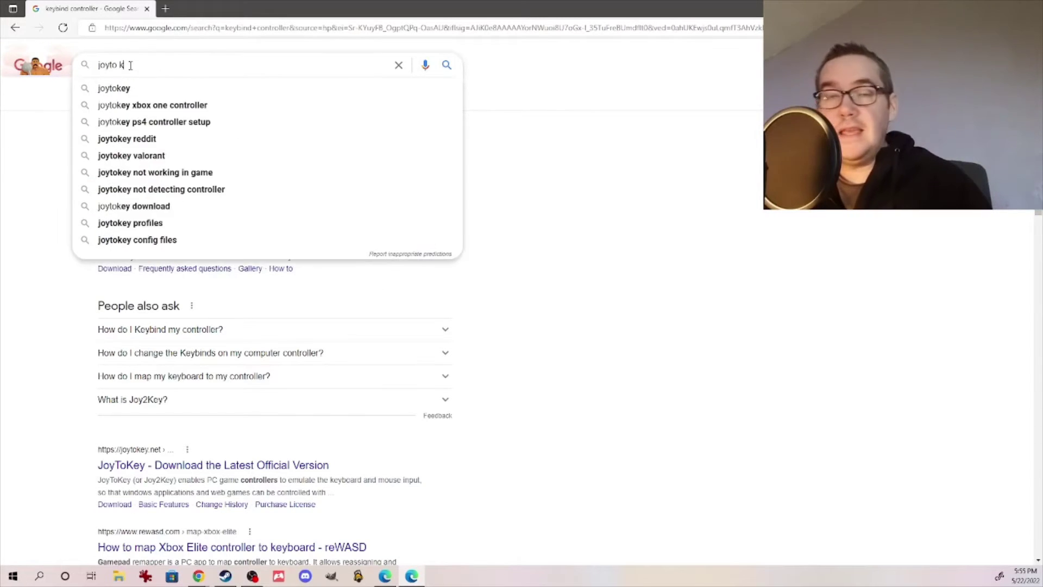
key(BackSpace)
key(BackSpace)
text(key)
key(Return)
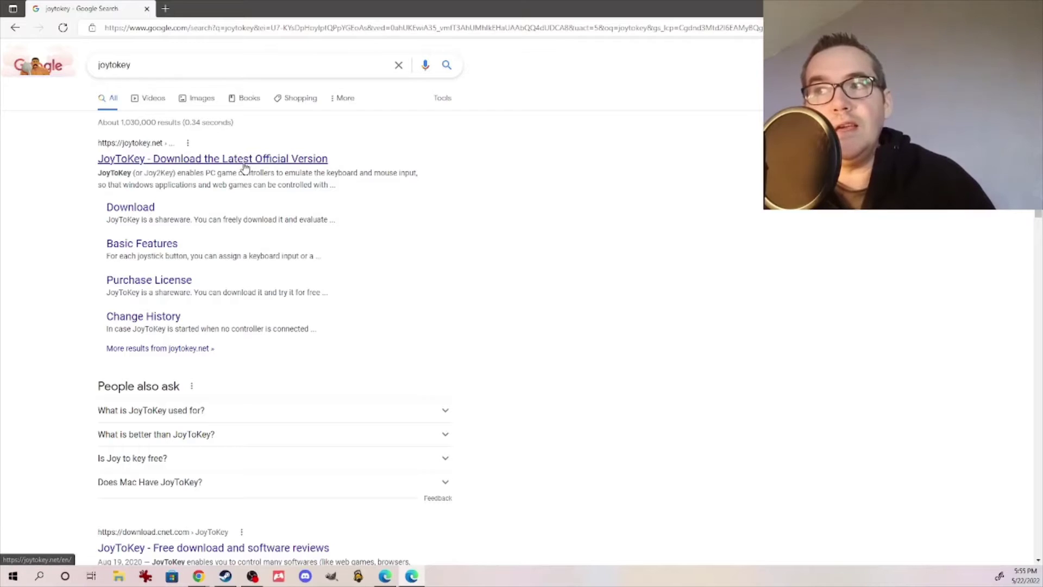
- Download the latest JoyToKey installer from the Download page on joytokey.net
click(272, 162)
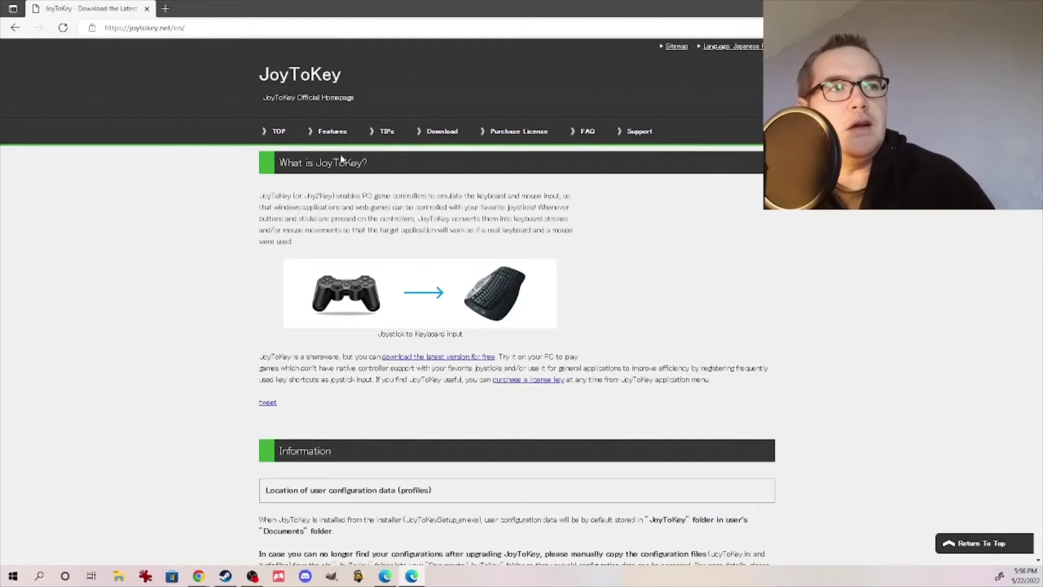
click(442, 138)
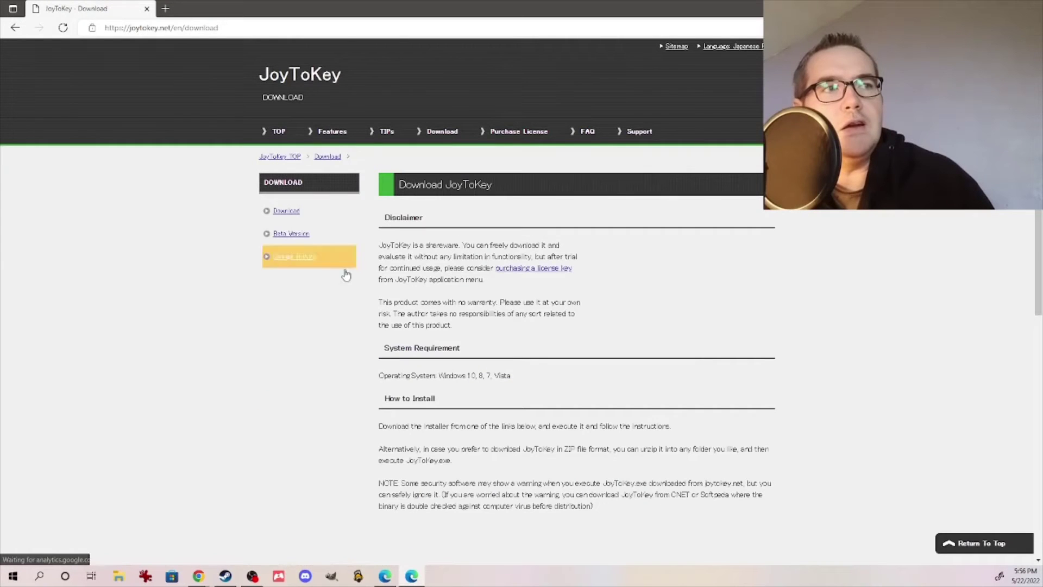
scroll(168, 268, down, 2)
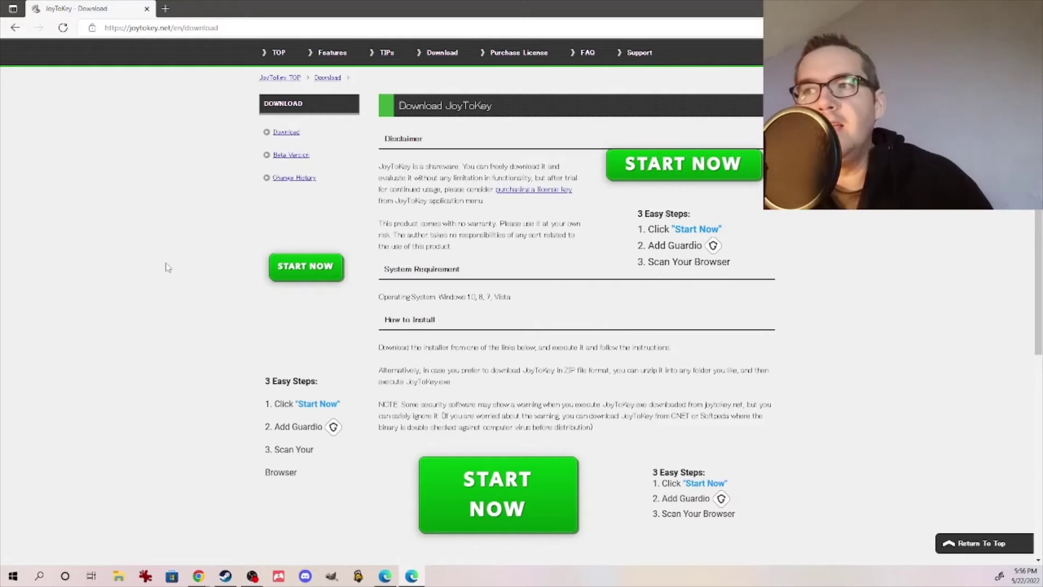
scroll(167, 269, down, 7)
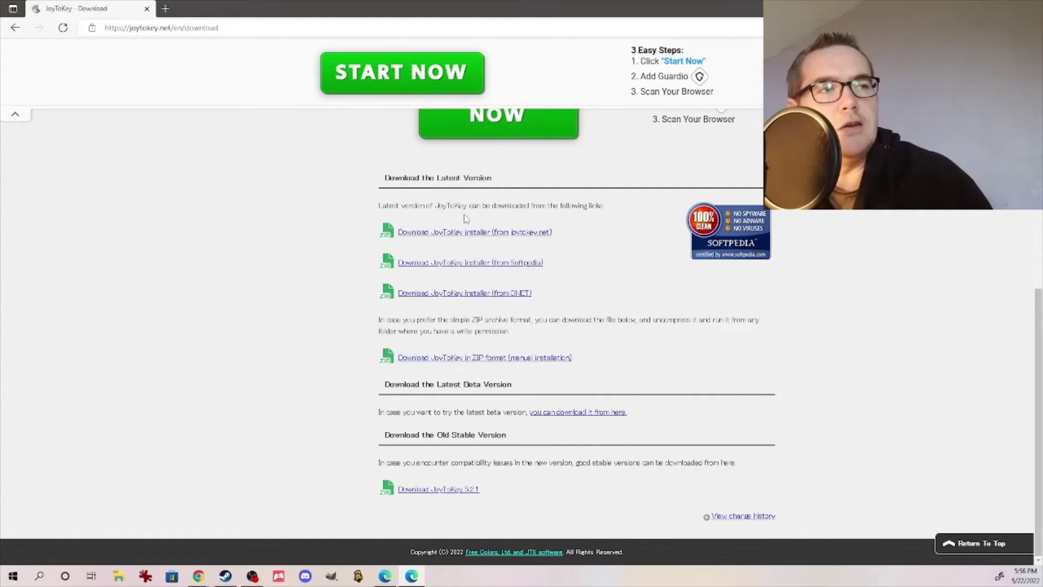
click(418, 232)
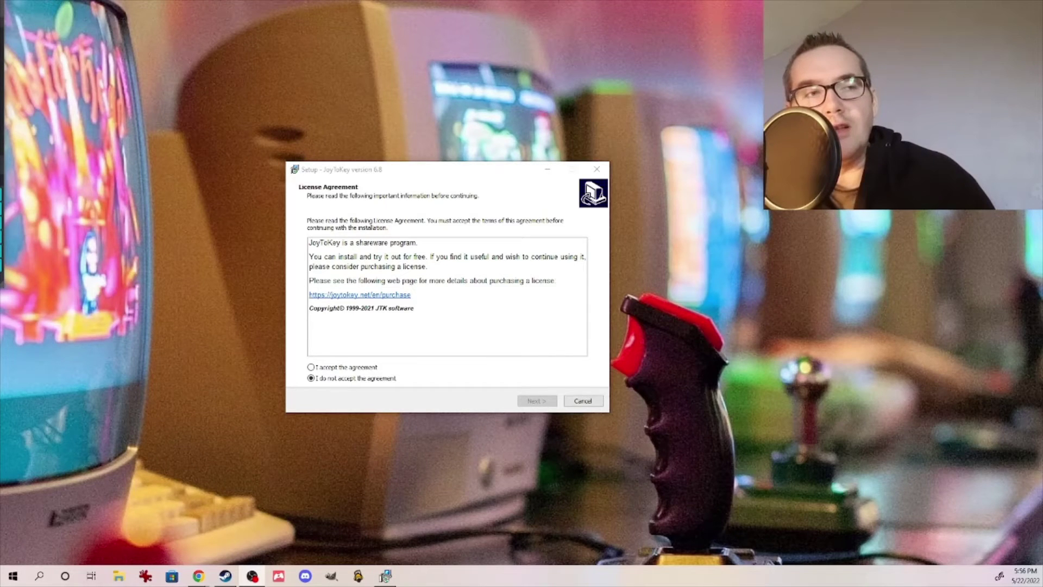
- Accept the licence and install JoyToKey 6.8 into C:\Program Files (x86)\JoyToKey, launching it afterwards
click(368, 368)
click(535, 402)
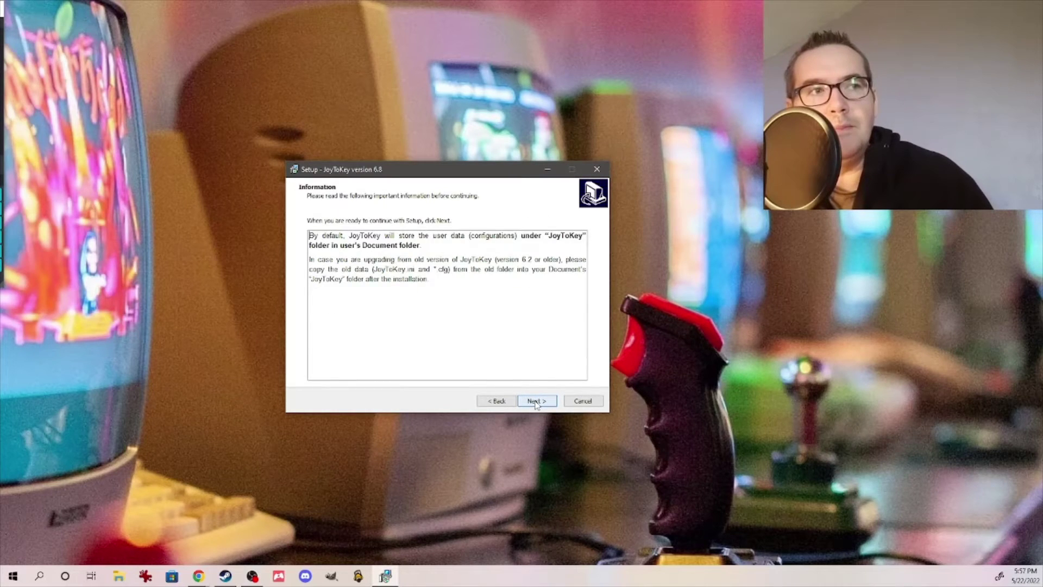
click(535, 403)
click(535, 402)
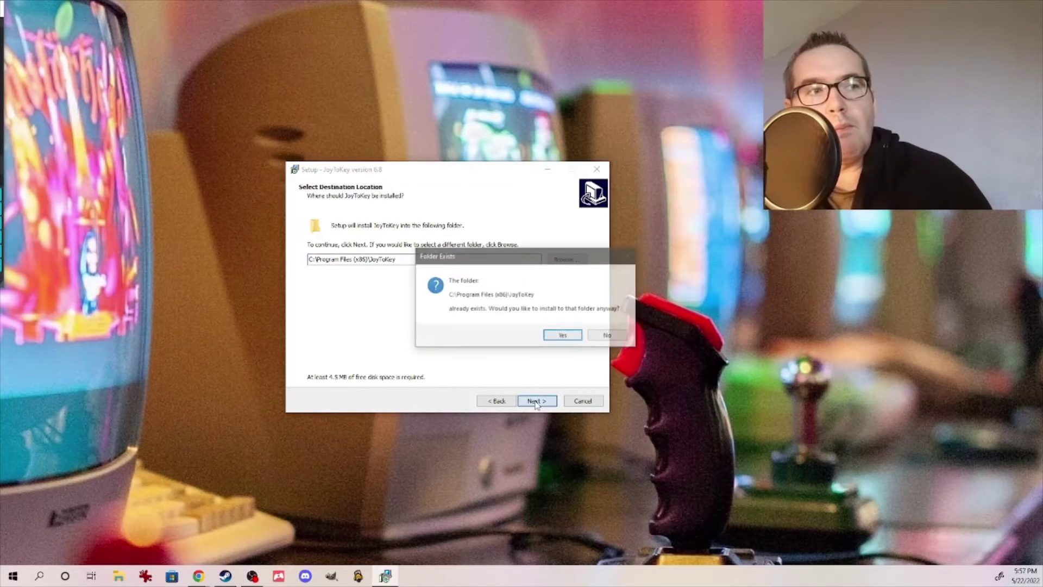
click(551, 339)
click(539, 403)
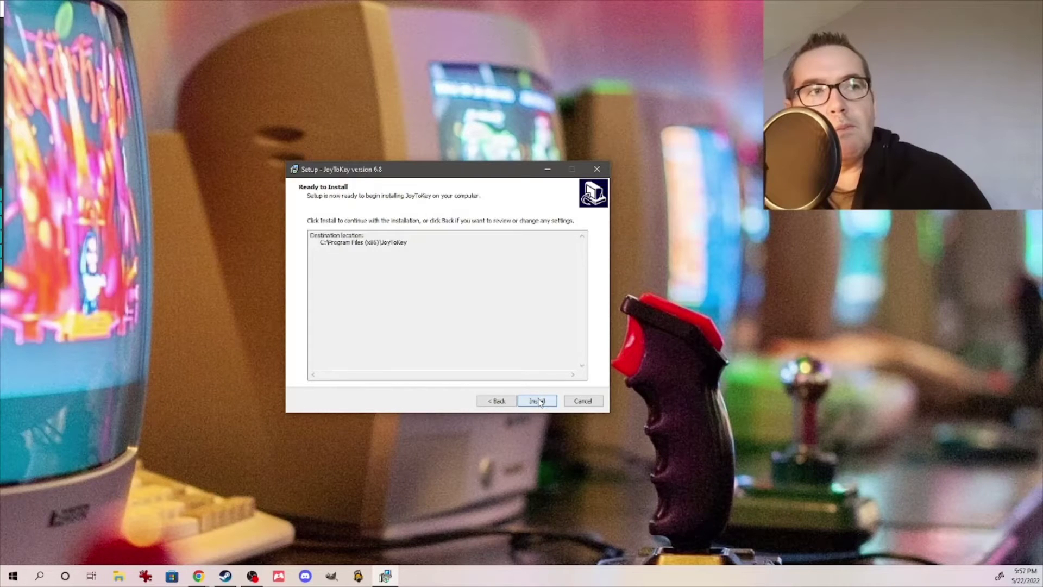
click(538, 402)
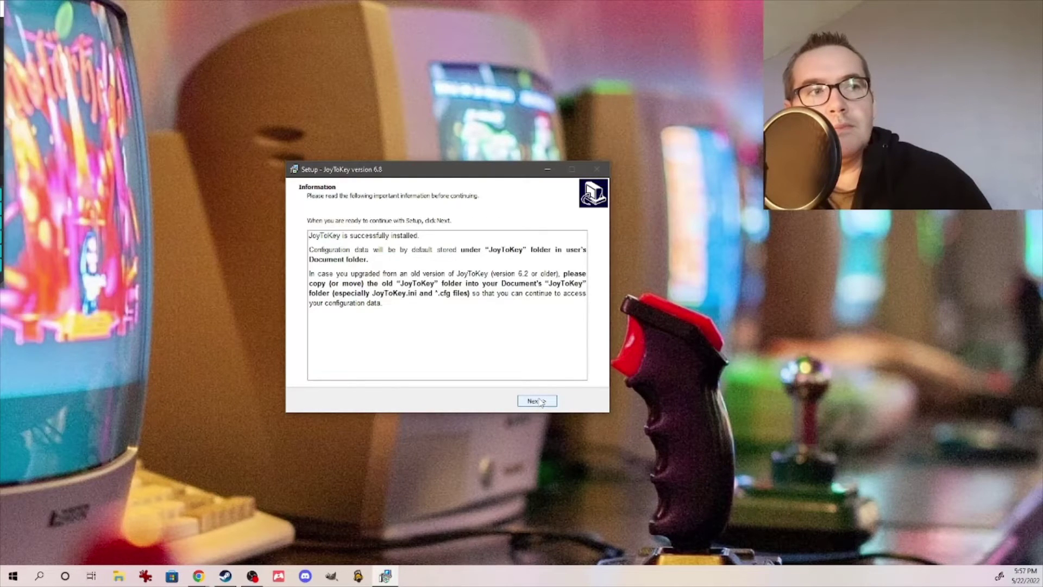
click(541, 402)
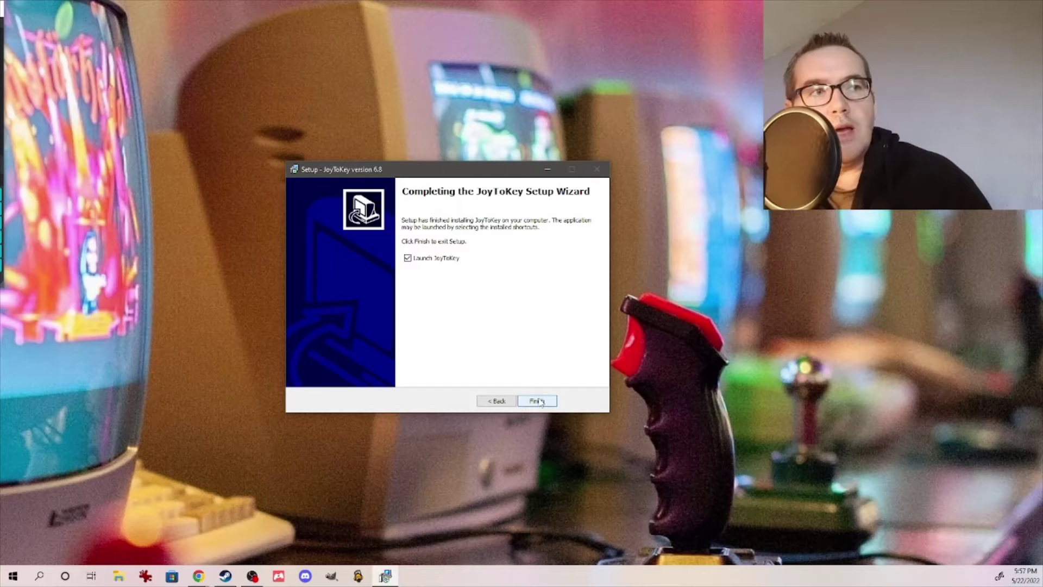
click(537, 401)
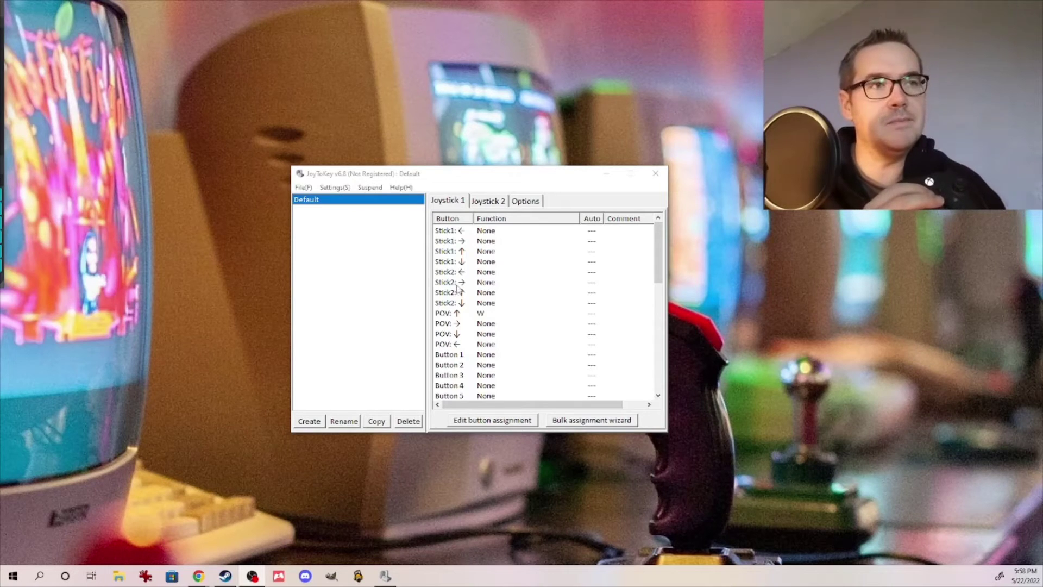
- Bring JoyToKey forward to review Joystick 1's assignments in the Default profile
click(387, 302)
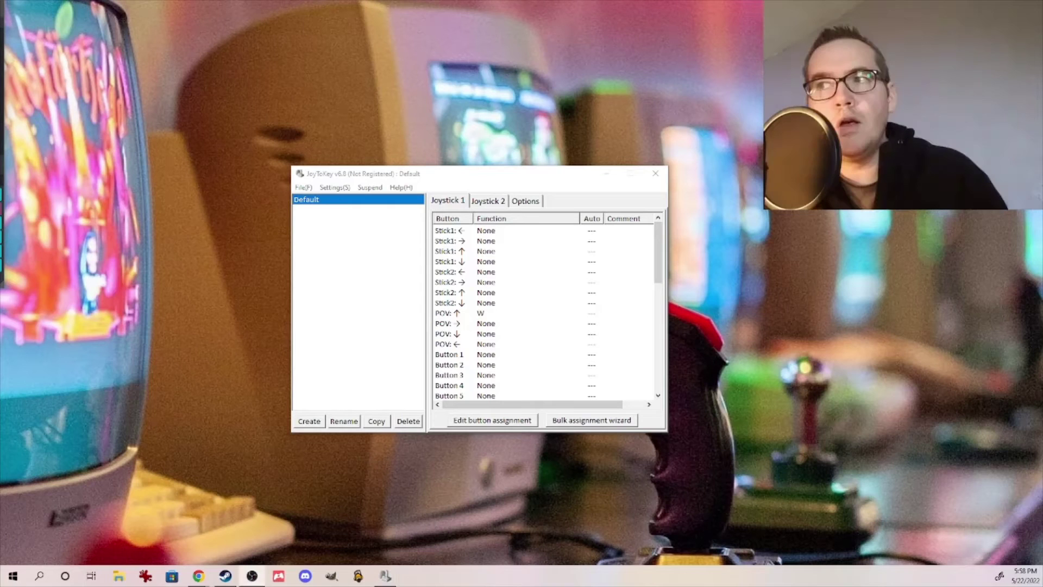
key(alt+Tab)
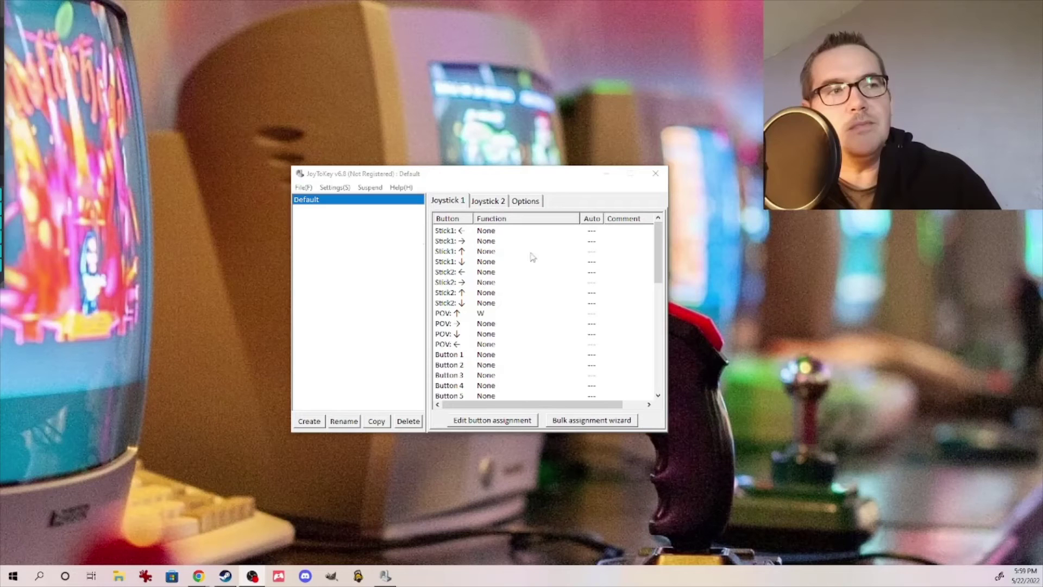
- Map D-pad up to the Up arrow key and D-pad right to the Right arrow key
double_click(479, 313)
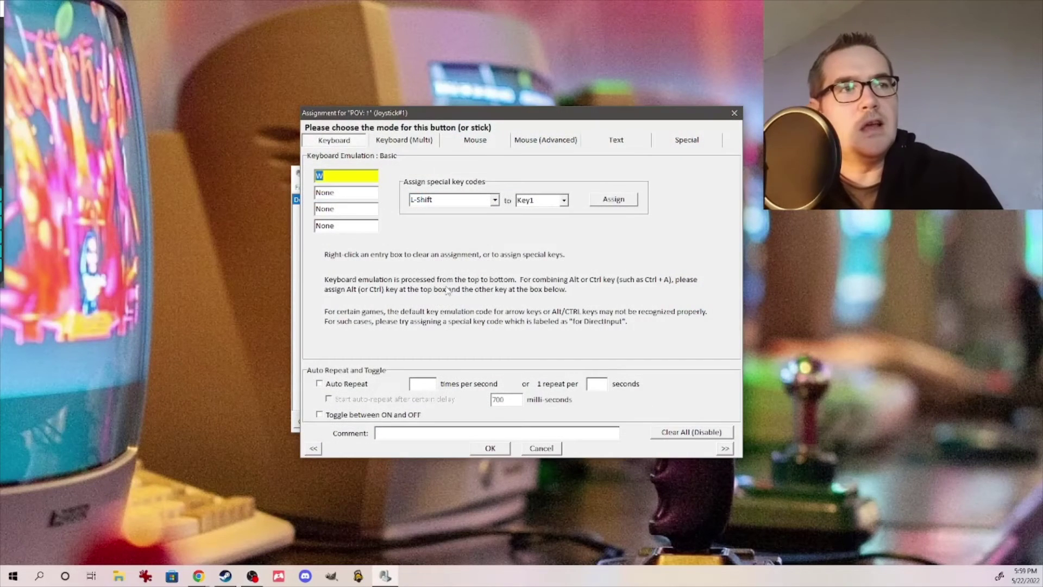
key(Up)
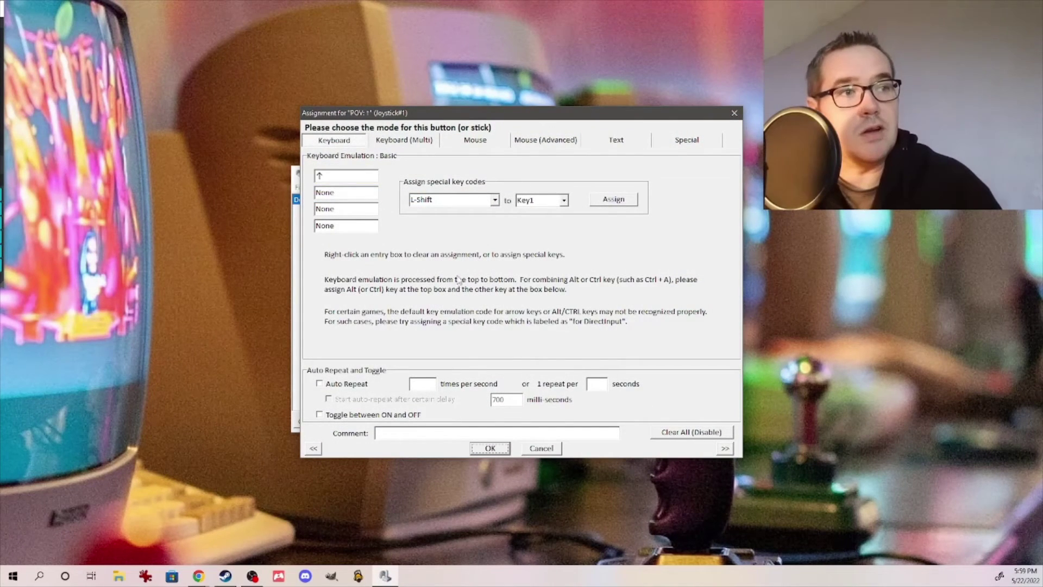
click(481, 450)
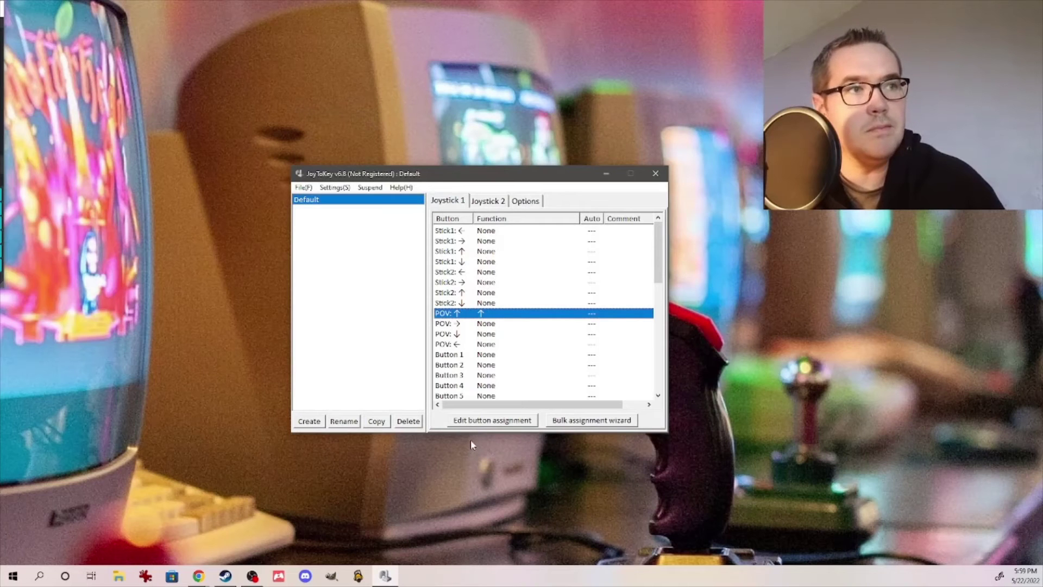
double_click(504, 326)
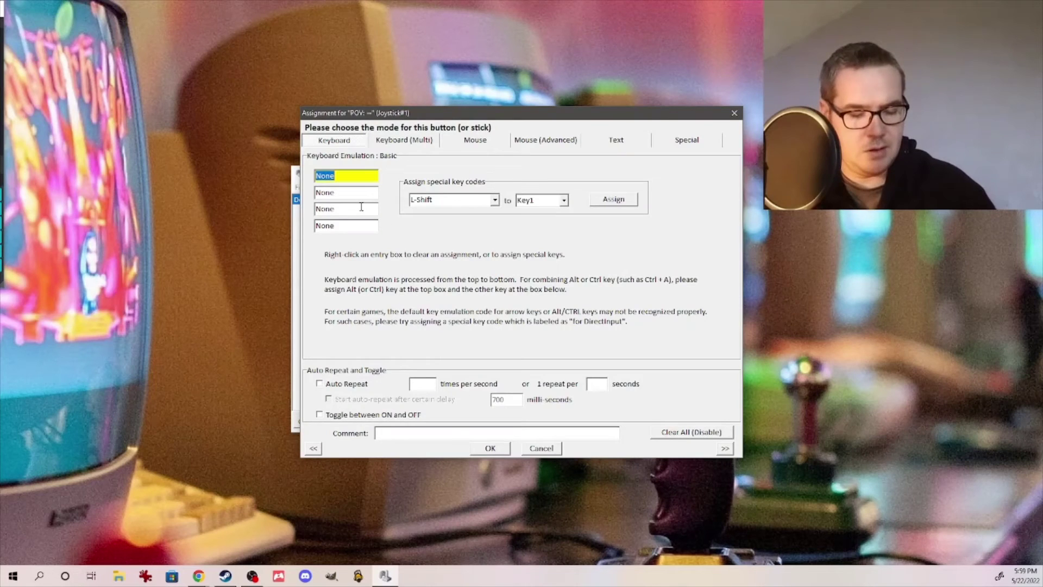
key(Right)
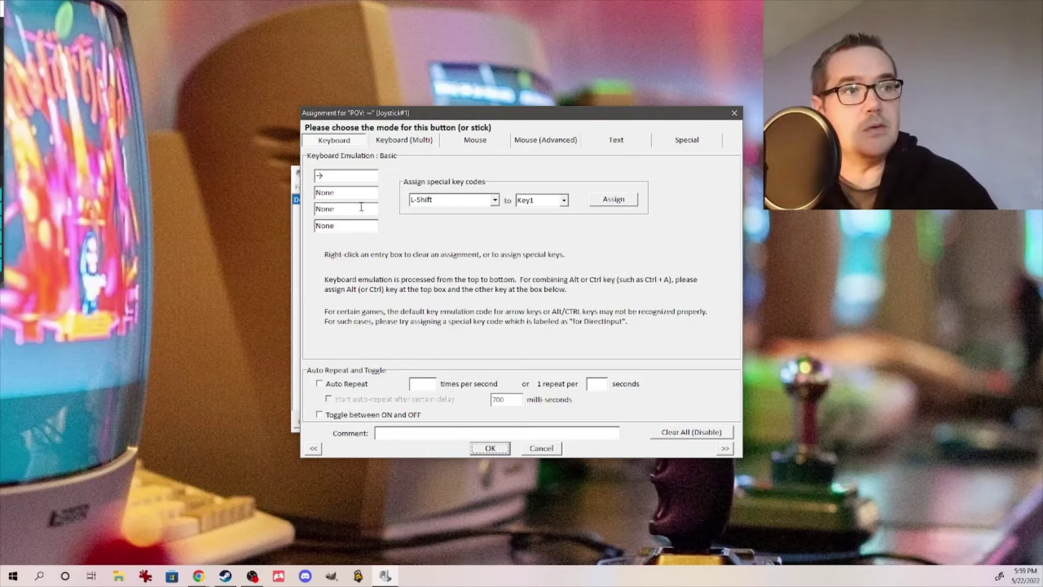
click(489, 448)
- Map D-pad down to the Down arrow key and D-pad left to the Left arrow key
double_click(476, 335)
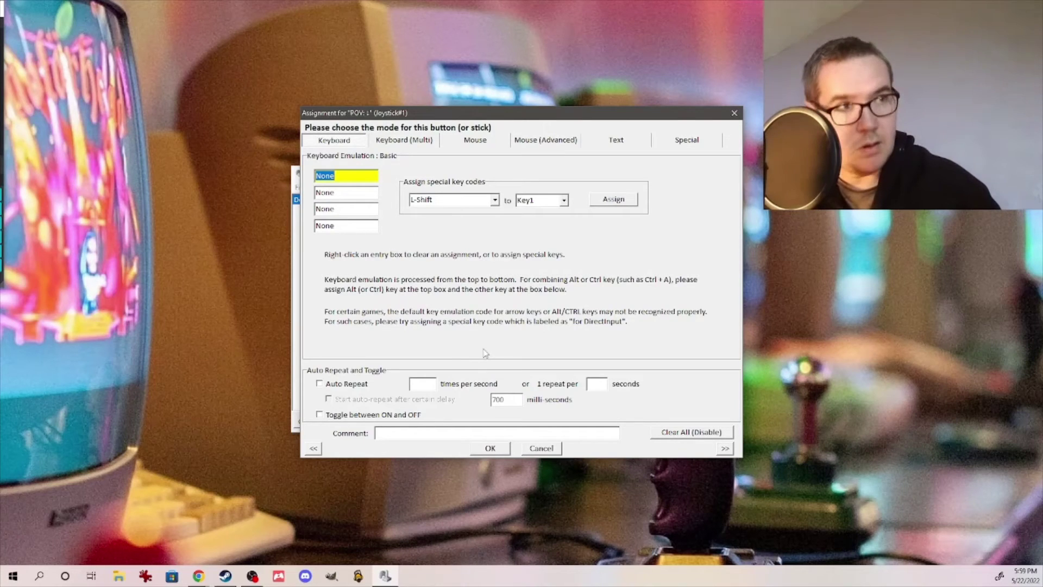
key(Down)
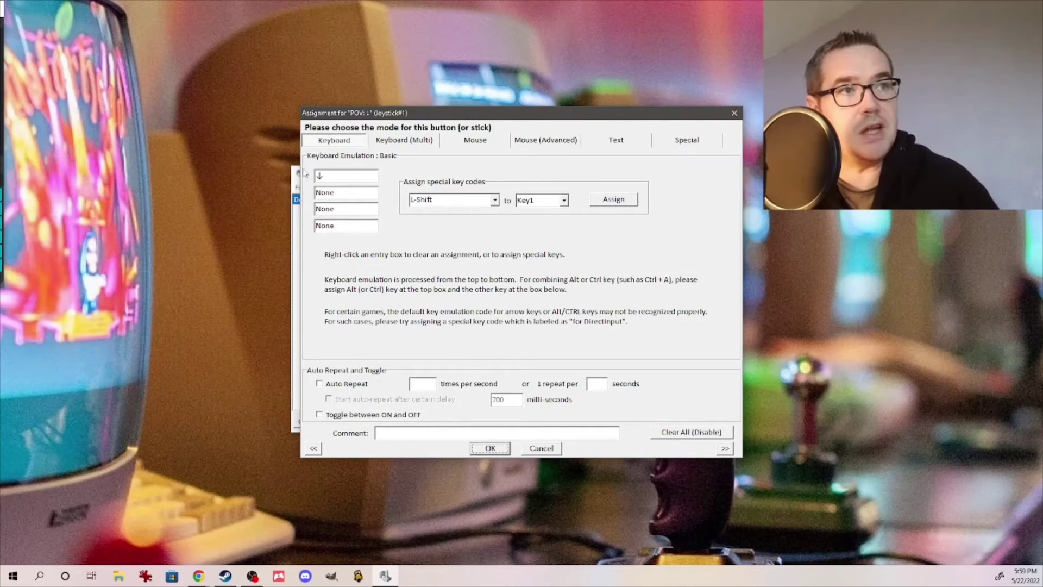
click(488, 447)
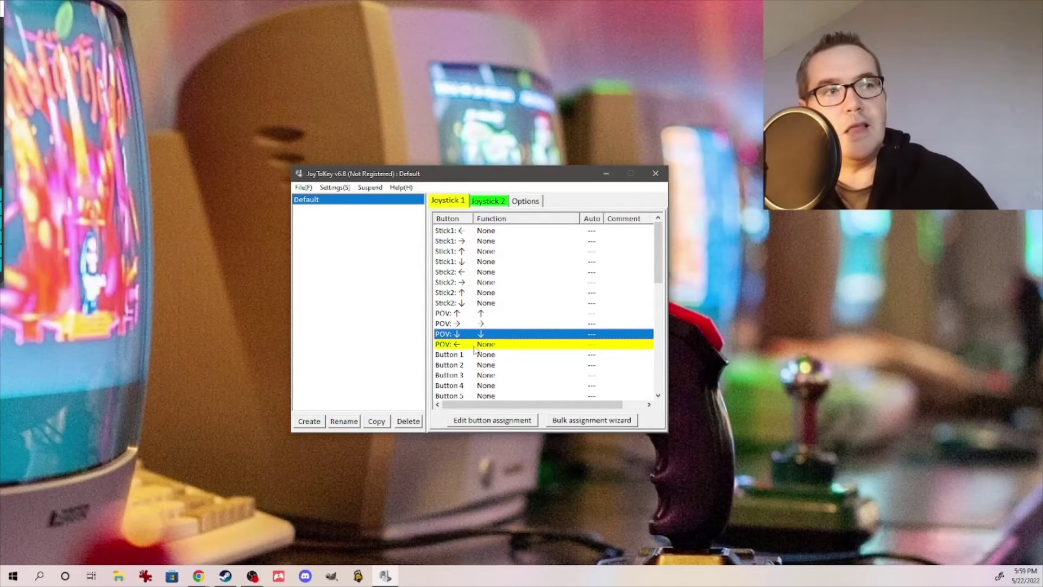
double_click(475, 348)
key(Left)
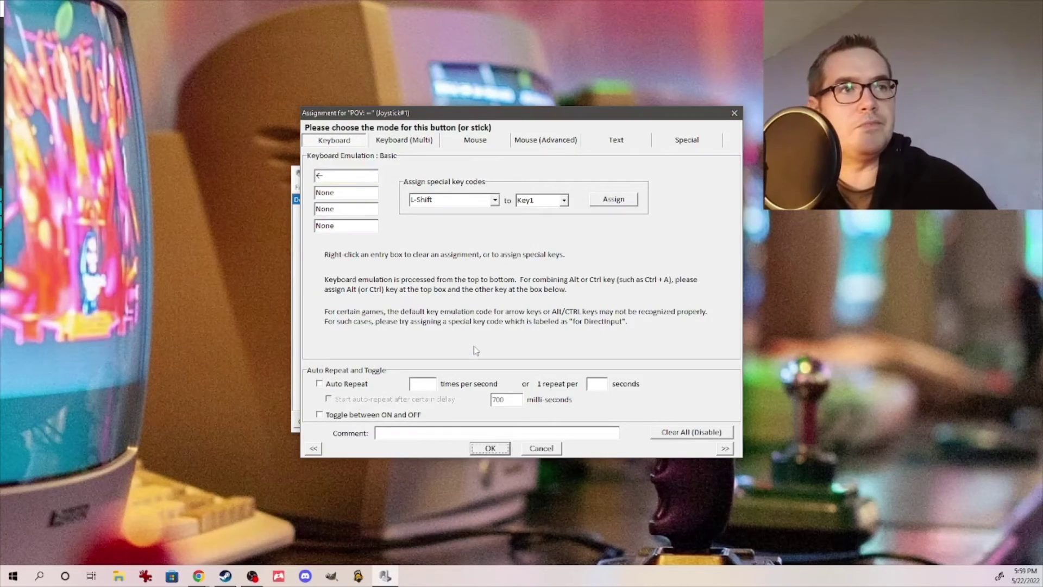
click(488, 447)
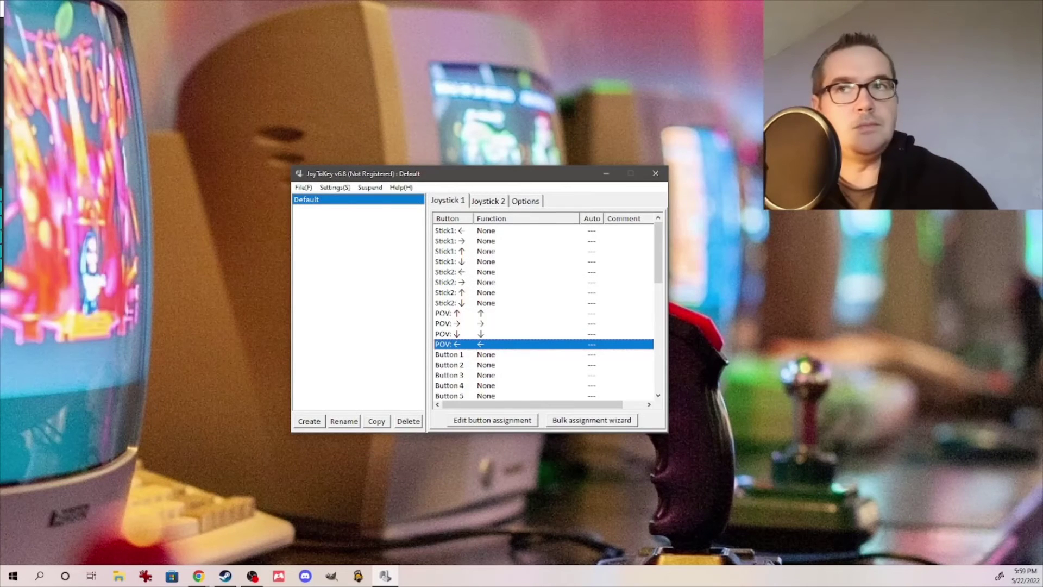
key(alt+Tab)
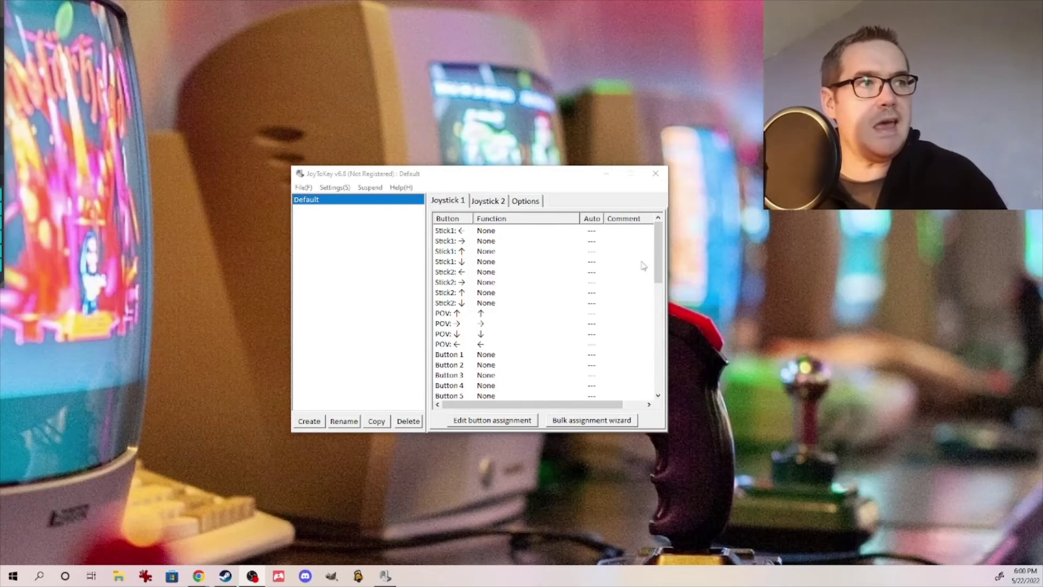
- Assign the D key to Joystick 1's Button 1 and the F key to Button 3
drag(658, 255, 661, 267)
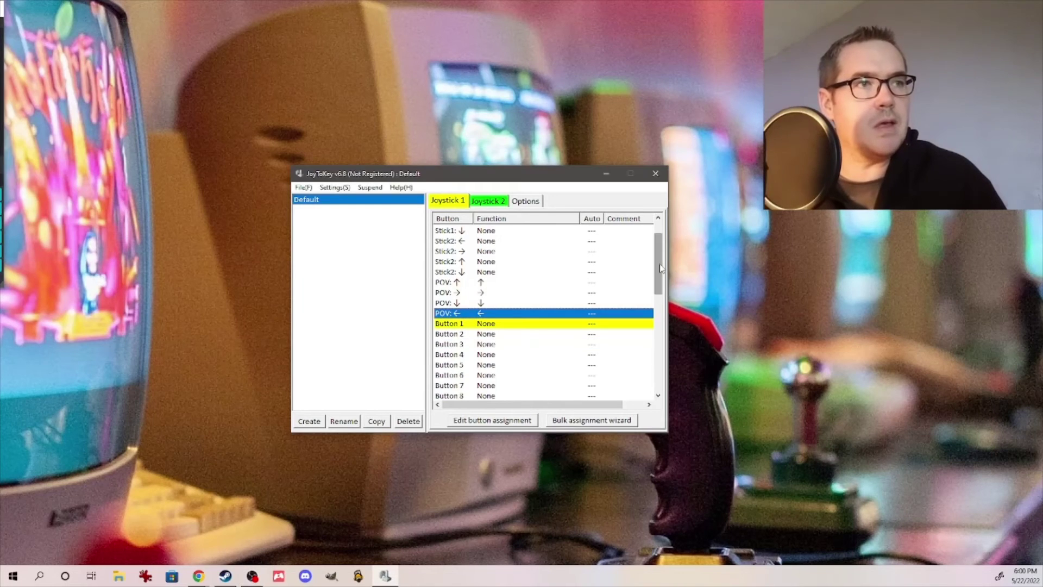
double_click(507, 324)
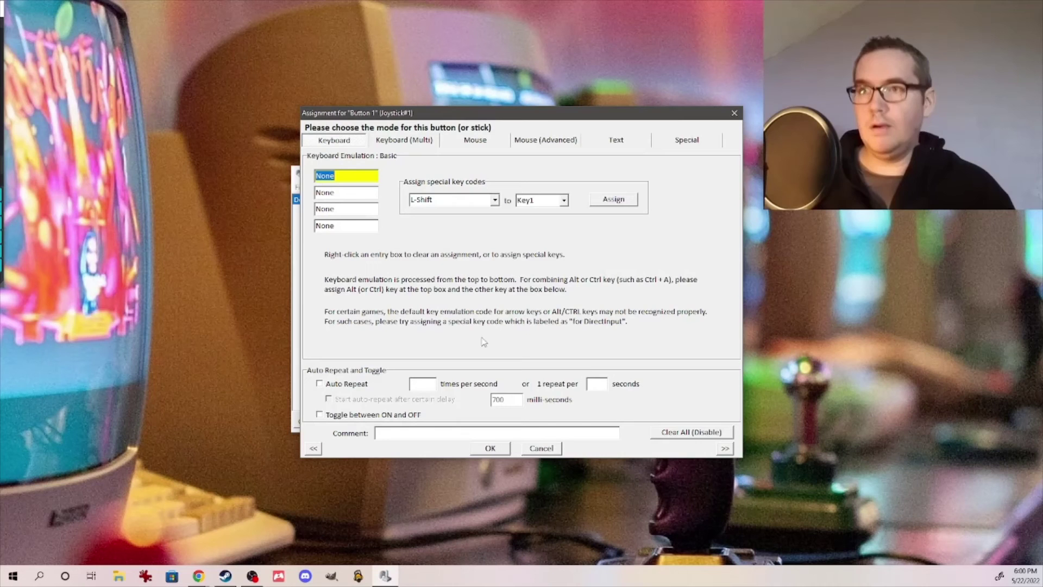
key(d)
click(478, 447)
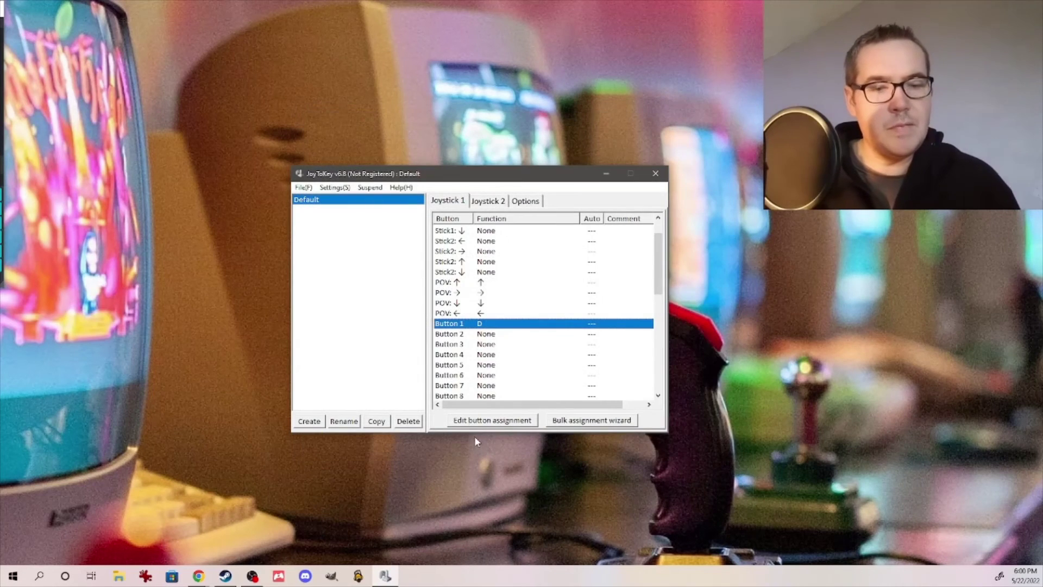
double_click(495, 344)
key(f)
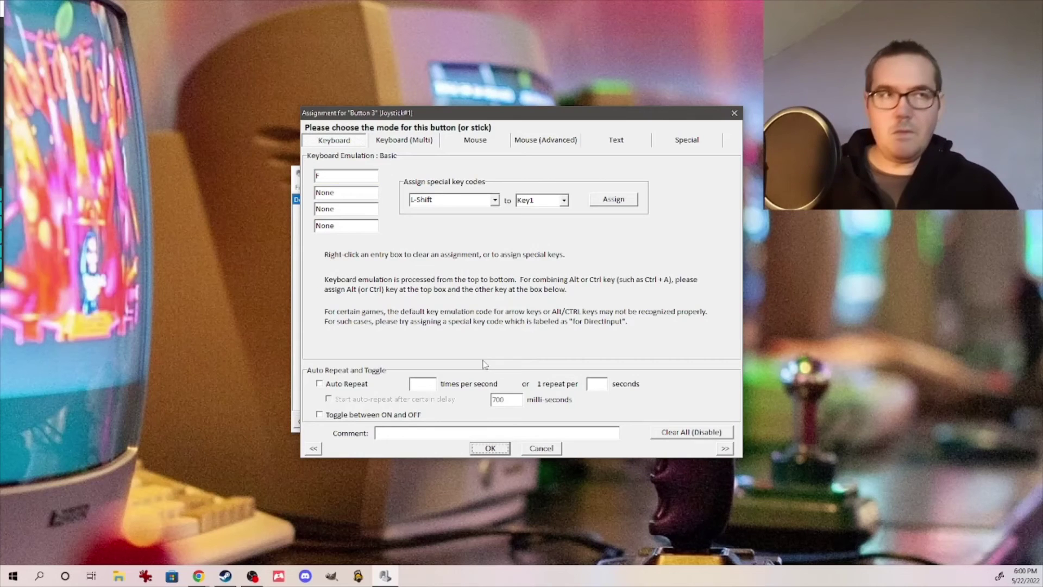
click(491, 448)
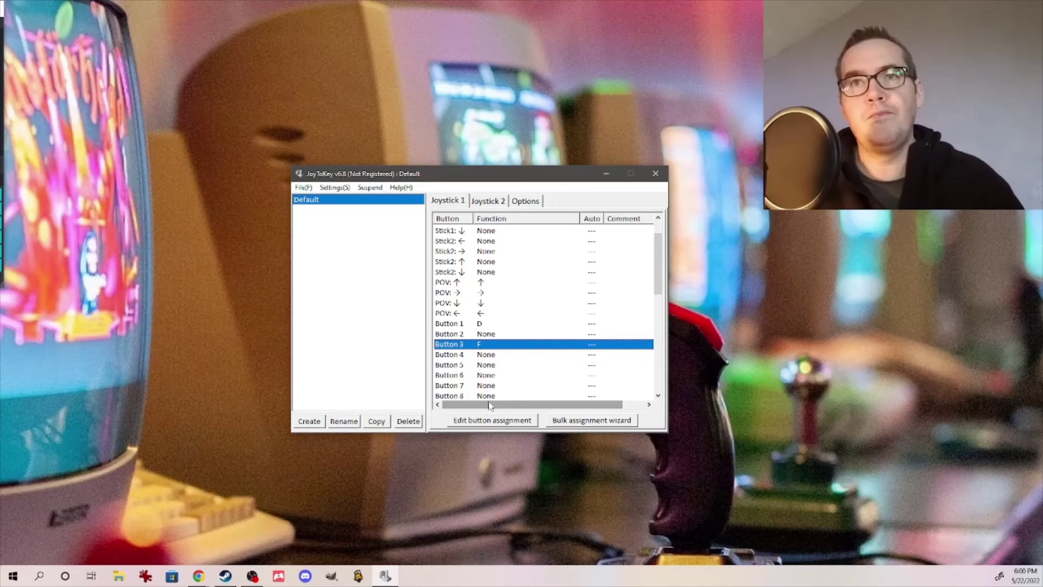
key(alt+Tab)
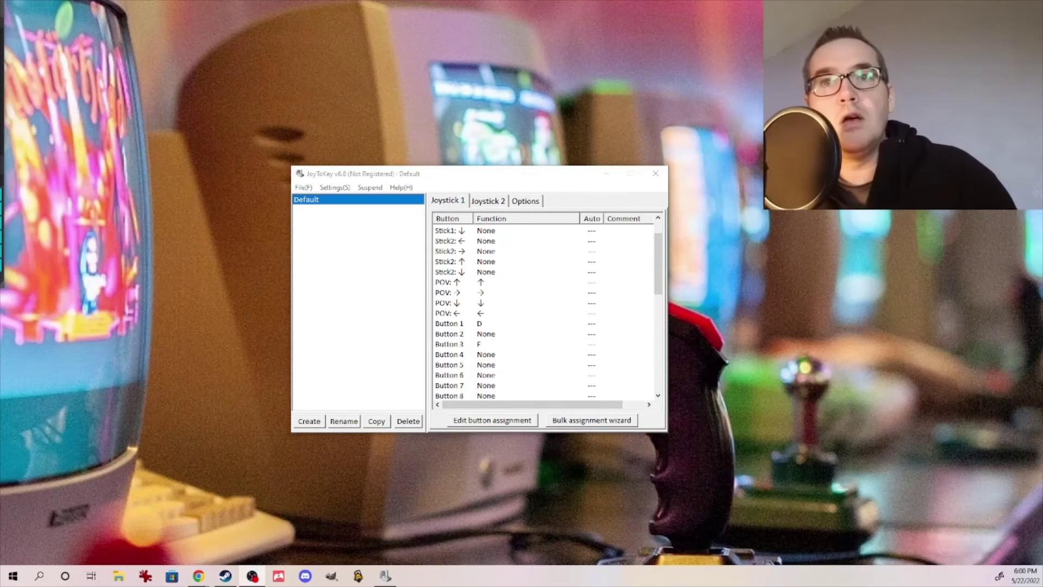
- Save the Default profile with File > Save
click(304, 188)
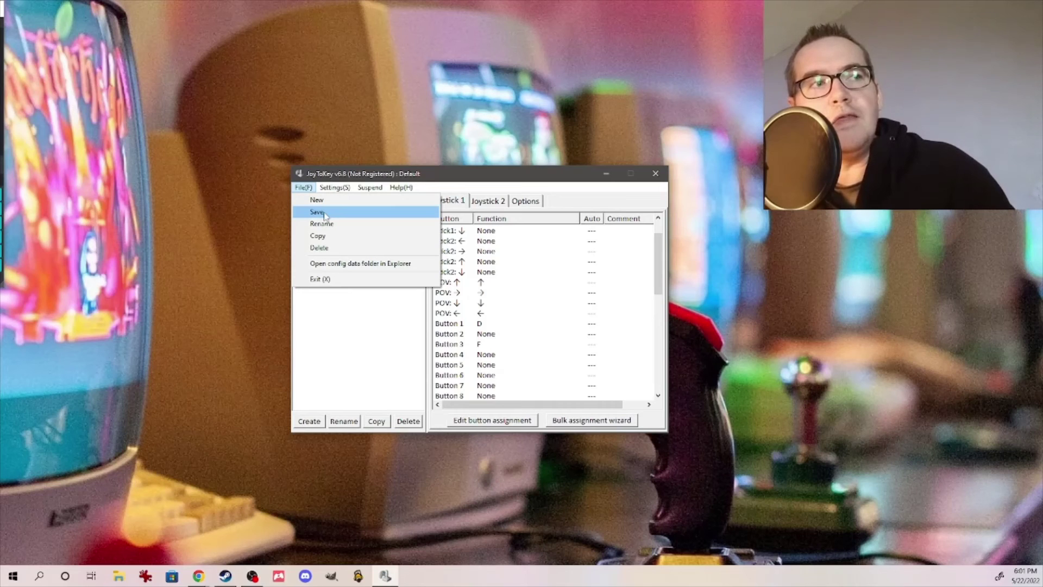
click(325, 213)
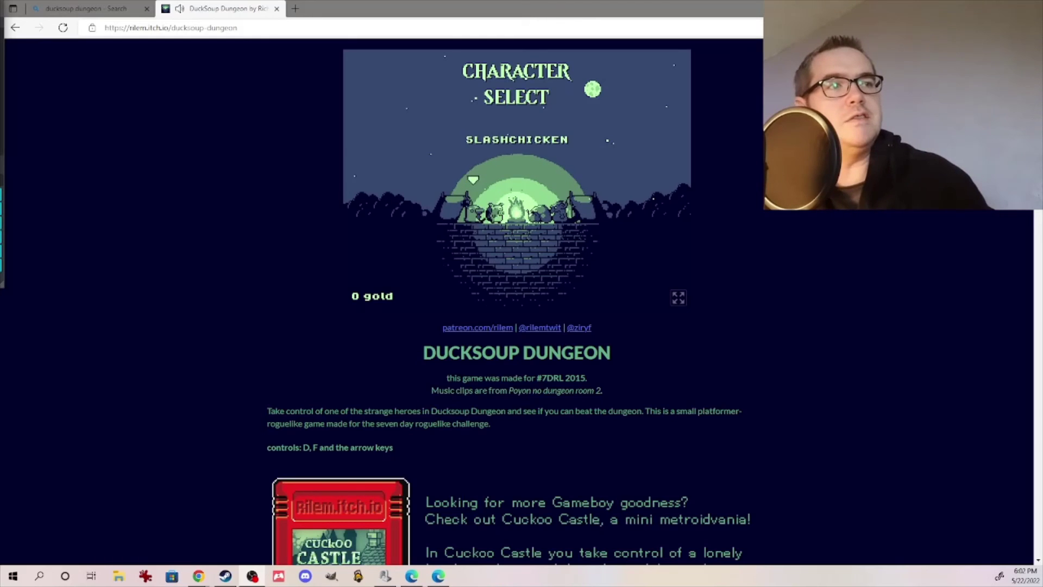
- Start DuckSoup Dungeon as SLASHCHICKEN and move left and right through floor 1 collecting gold
click(595, 126)
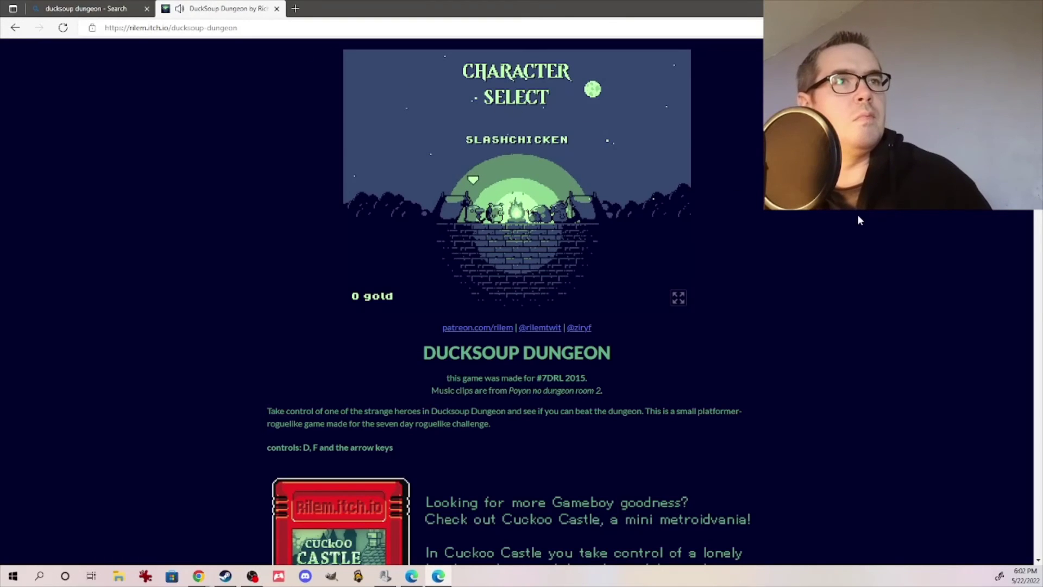
key(Right)
key(Right)
key(Right)
key(Right)
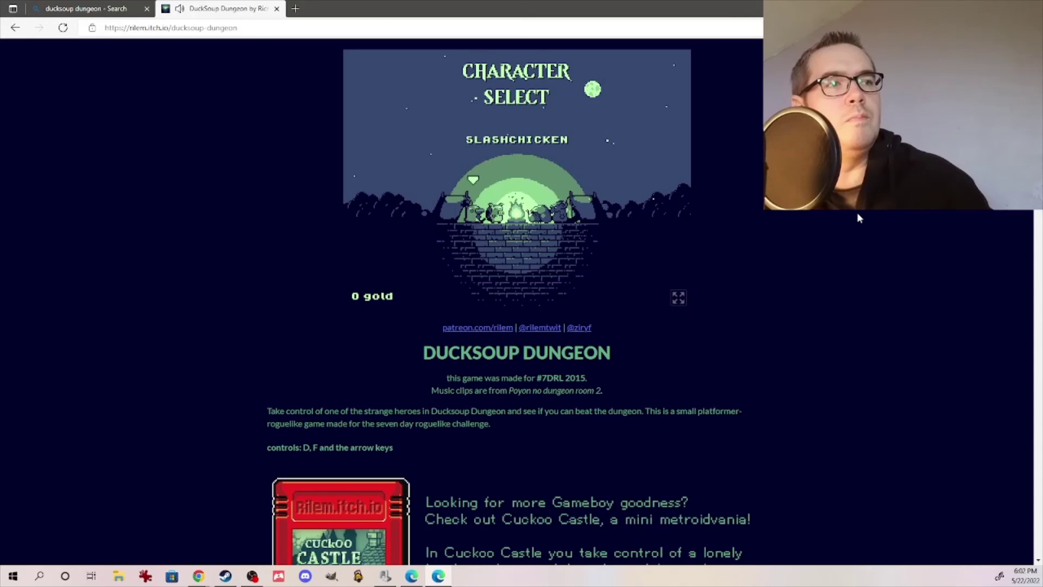
key(d)
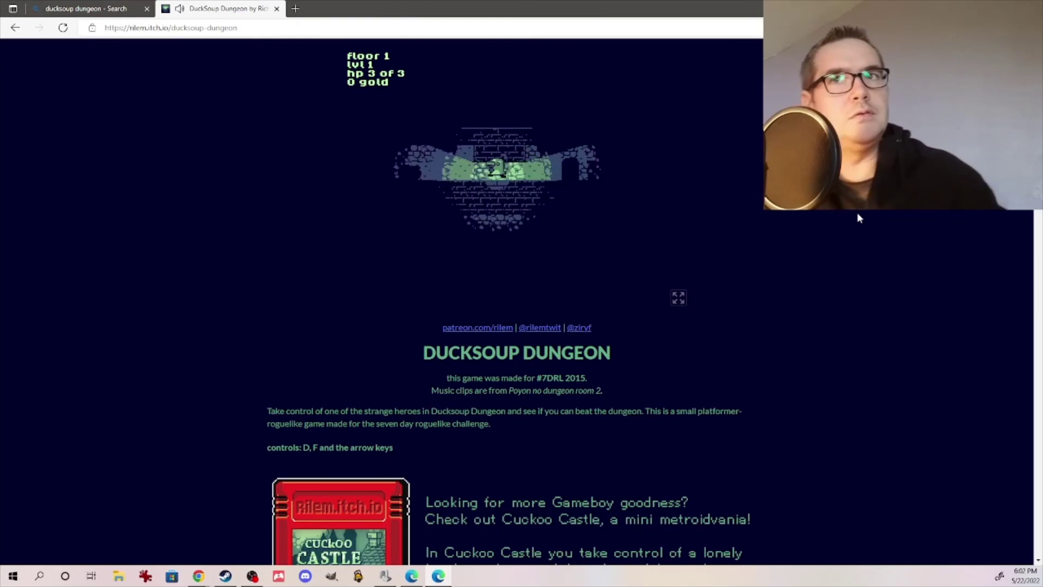
key(Right)
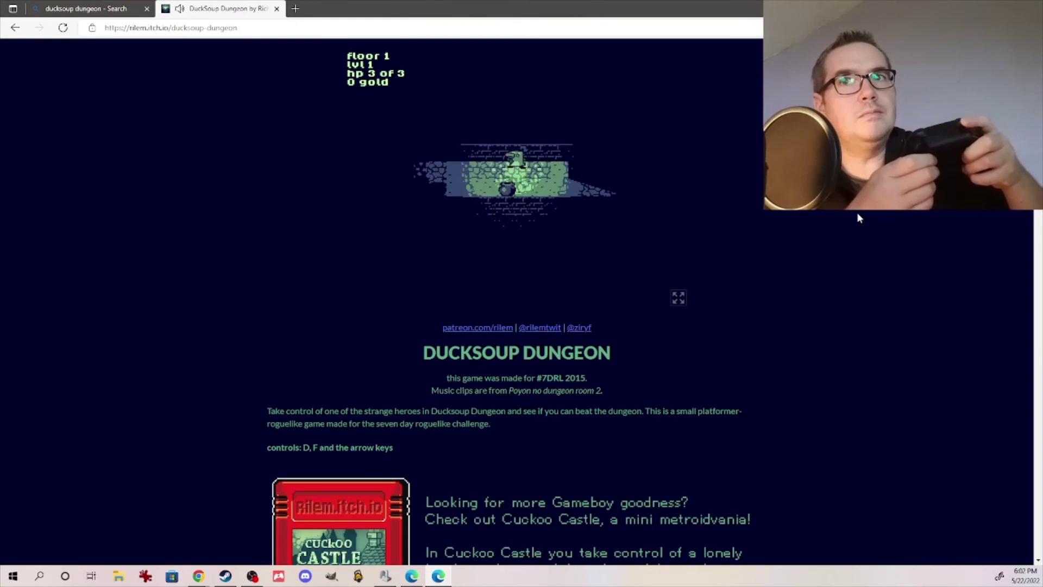
key(Left)
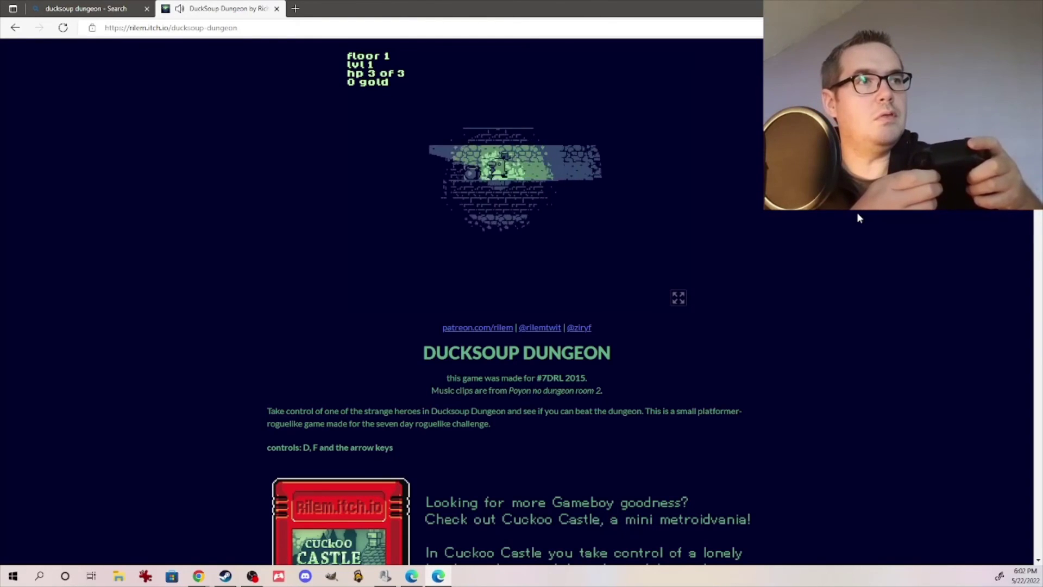
key(Right)
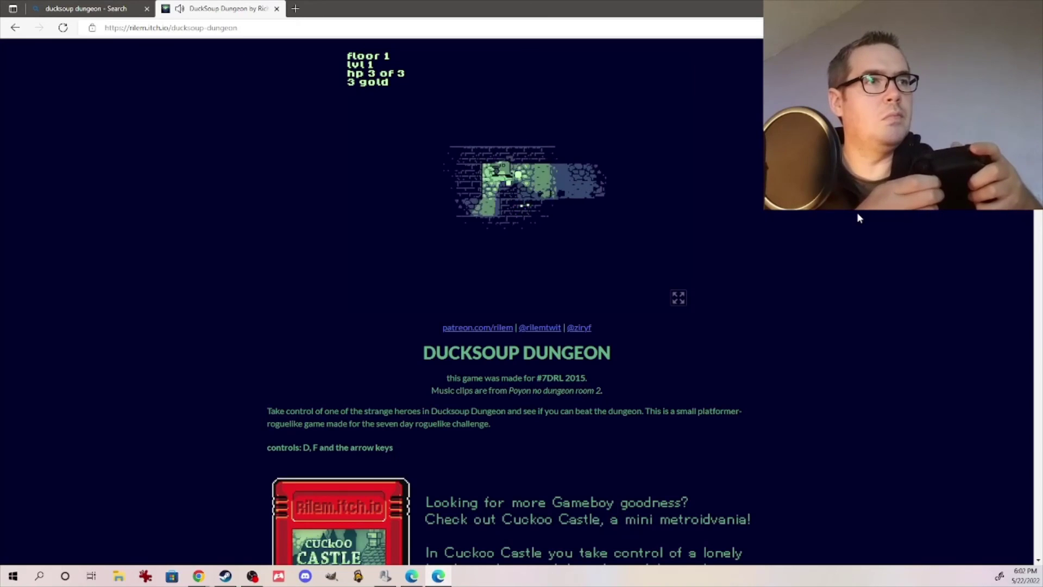